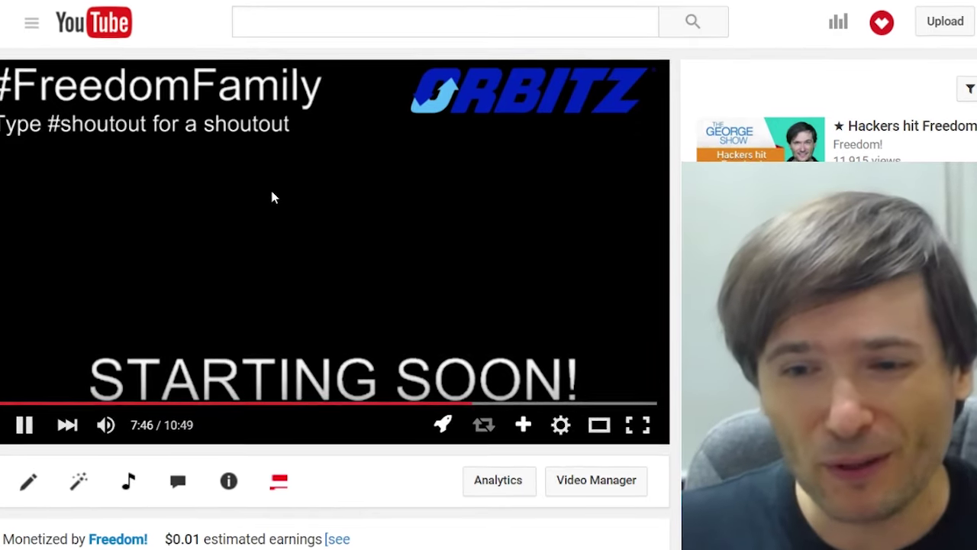
Step: Pause the Starting Soon video playback at the 7:47 mark
{"action": "left_click", "coordinate": [390, 299]}
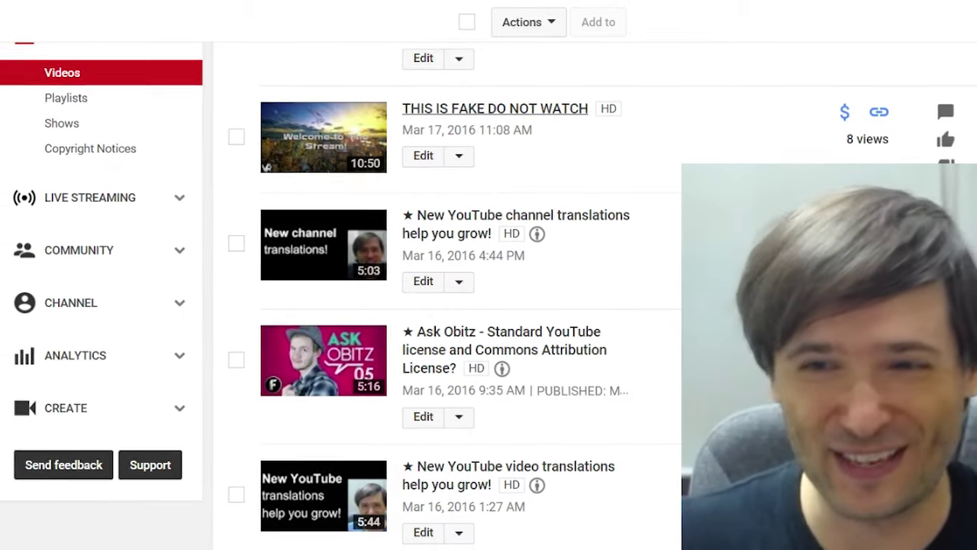
Step: Scroll to Encoder Setup and reveal the Stream name/key in plain text
{"action": "scroll", "coordinate": [530, 233], "scroll_direction": "up", "scroll_amount": 5}
{"action": "scroll", "coordinate": [530, 233], "scroll_direction": "up", "scroll_amount": 5}
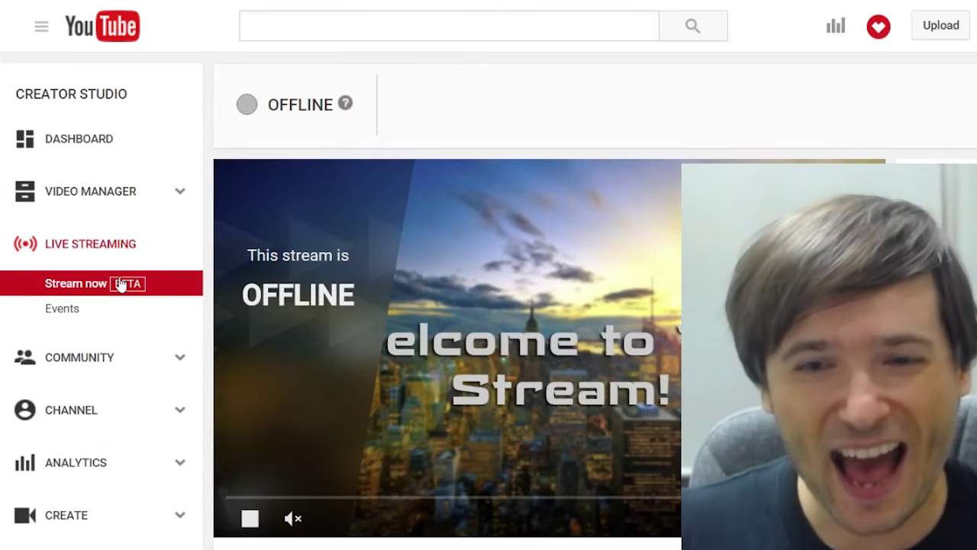
{"action": "scroll", "coordinate": [125, 282], "scroll_direction": "down", "scroll_amount": 10}
{"action": "scroll", "coordinate": [164, 281], "scroll_direction": "down", "scroll_amount": 3}
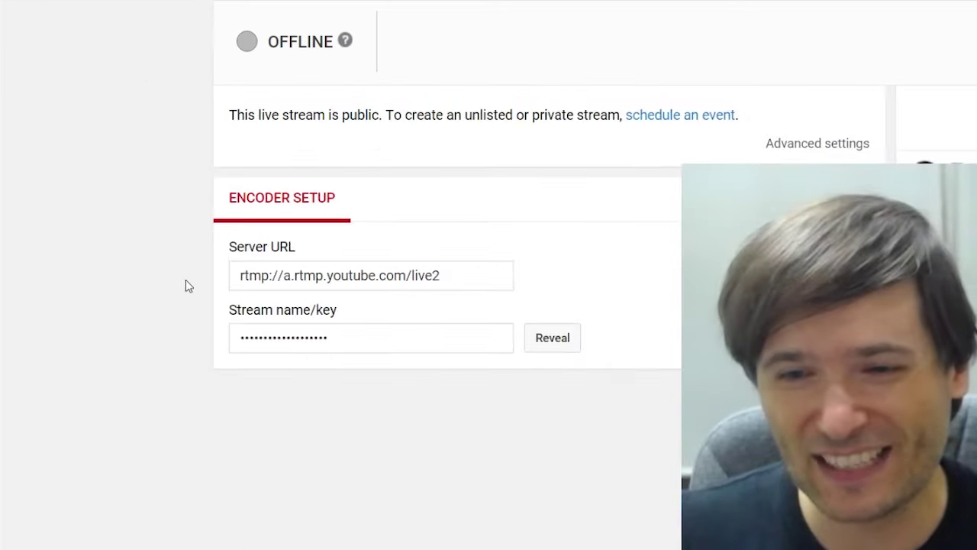
{"action": "scroll", "coordinate": [267, 255], "scroll_direction": "down", "scroll_amount": 2}
{"action": "left_click", "coordinate": [548, 201]}
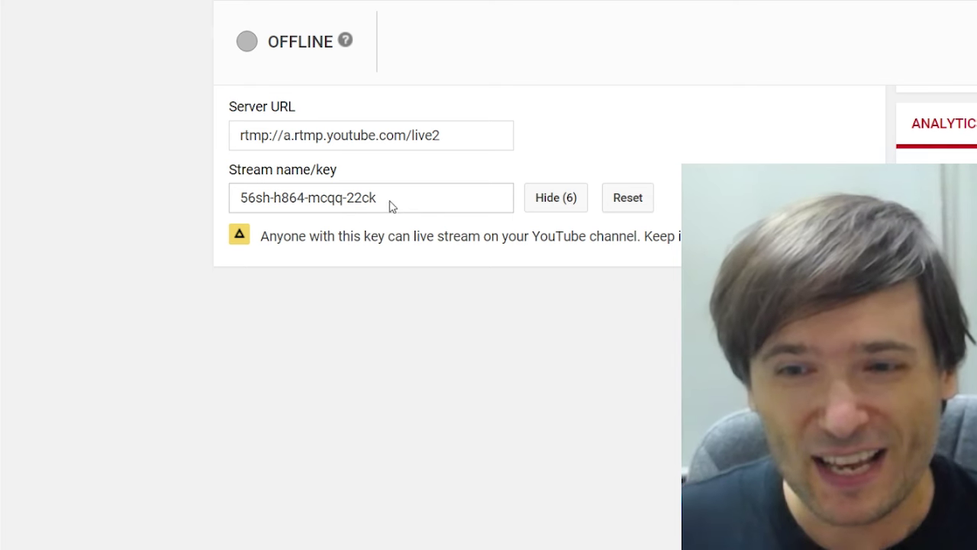
Step: Select the entire revealed key in the Stream name/key field
{"action": "left_click", "coordinate": [389, 205]}
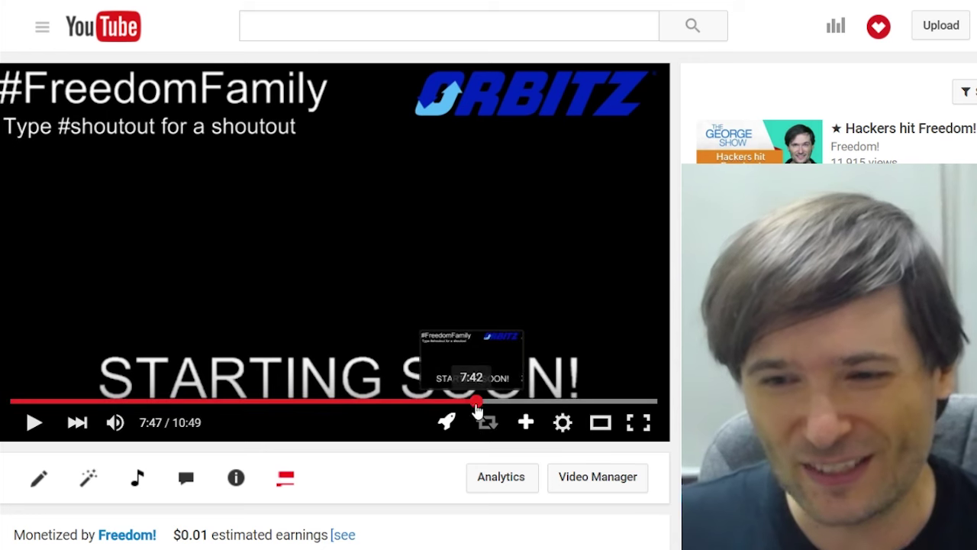
Step: Seek the video past 8:00 to the OXOPLAYS shoutout (8:32–8:59) and resume playback
{"action": "left_click", "coordinate": [489, 400]}
{"action": "left_click", "coordinate": [501, 400]}
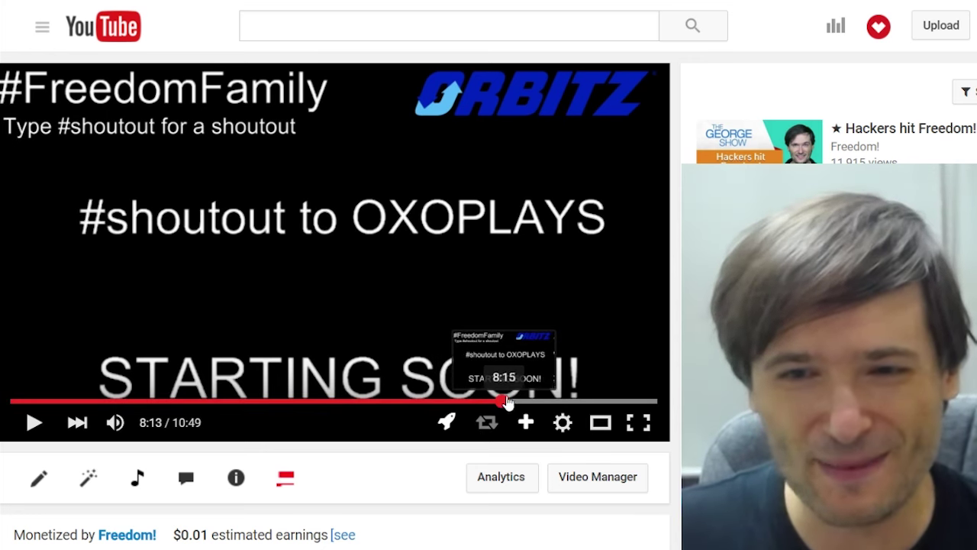
{"action": "left_click", "coordinate": [511, 400]}
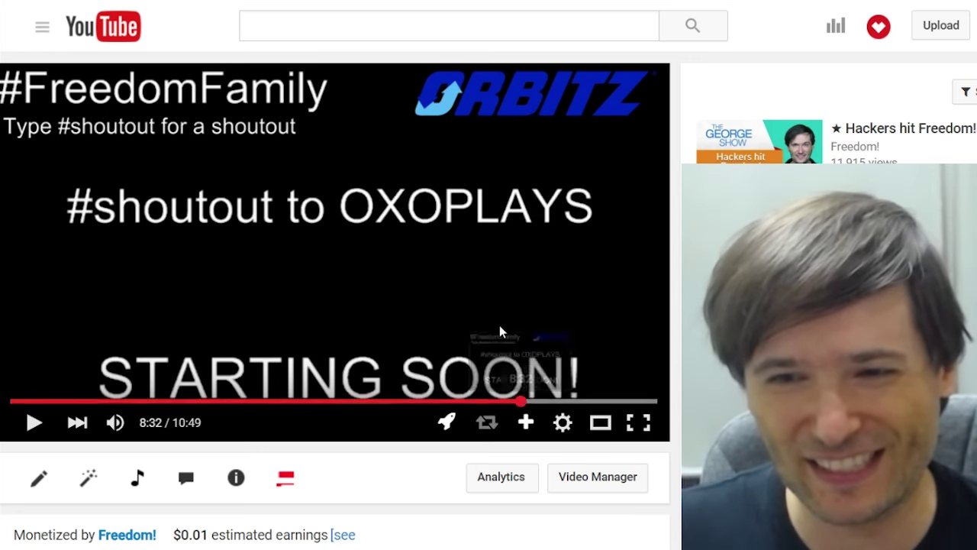
{"action": "left_click", "coordinate": [499, 325]}
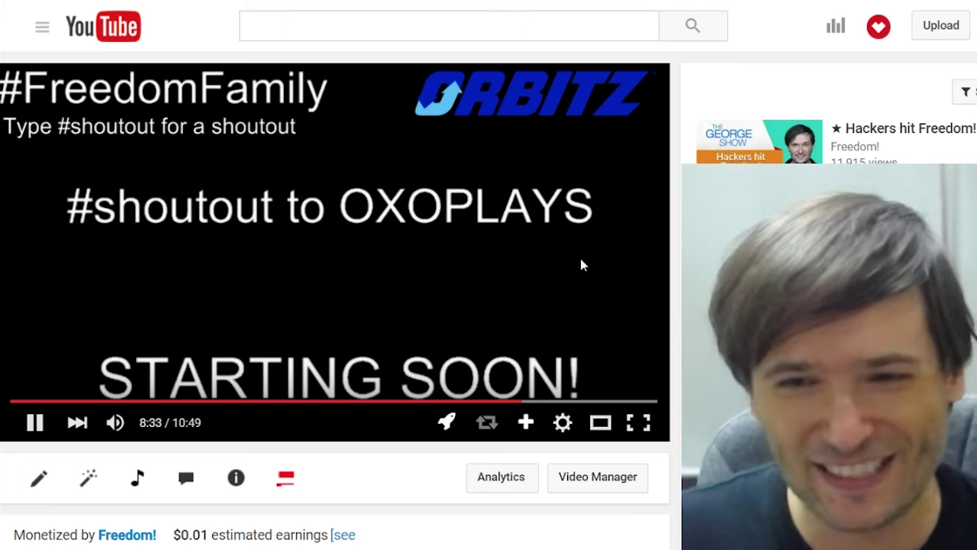
{"action": "left_click", "coordinate": [548, 400]}
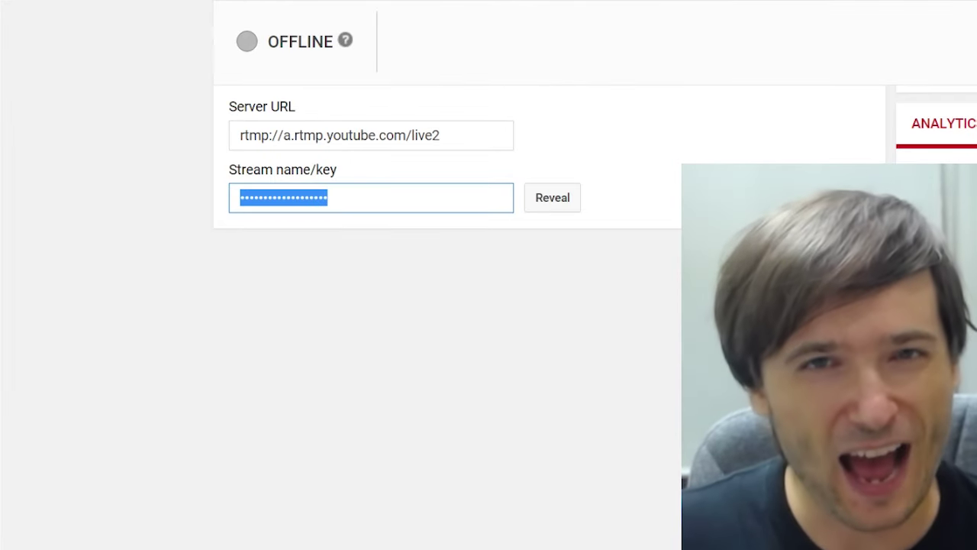
Step: Reveal and select the current stream key, then reset it to generate a new key
{"action": "left_click", "coordinate": [542, 203]}
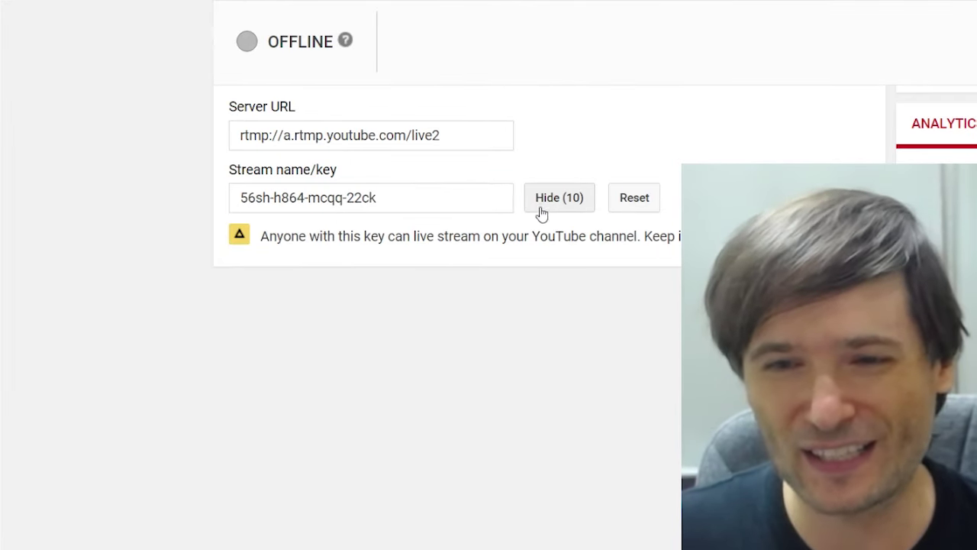
{"action": "left_click", "coordinate": [386, 205]}
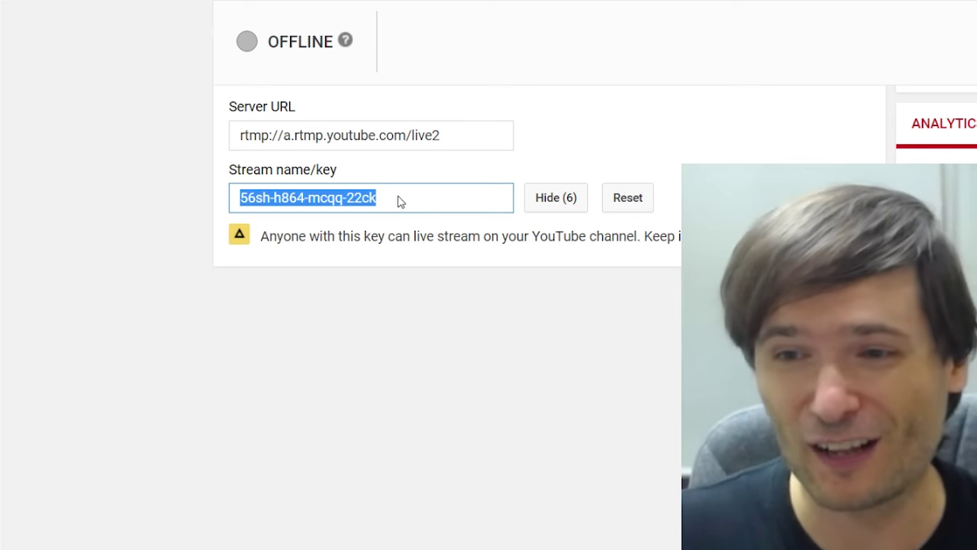
{"action": "left_click", "coordinate": [628, 204]}
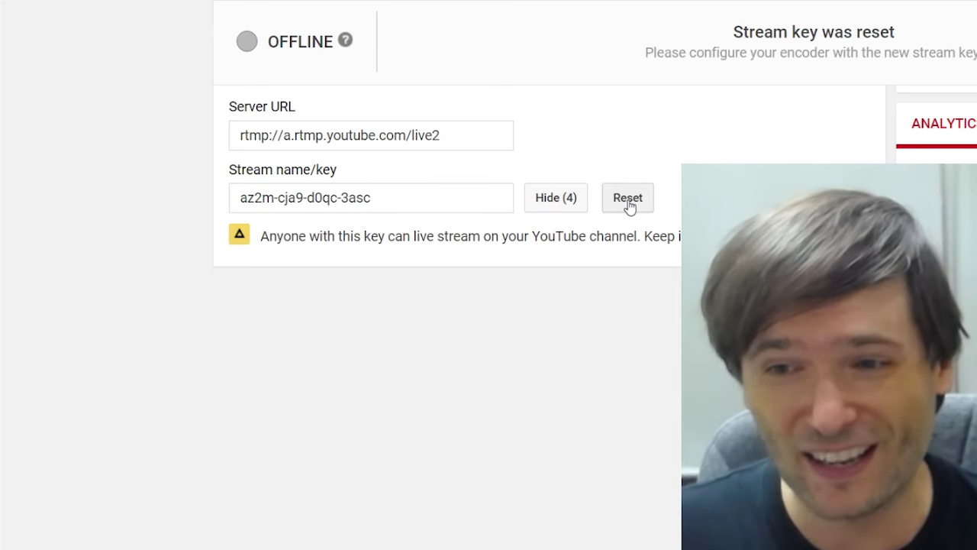